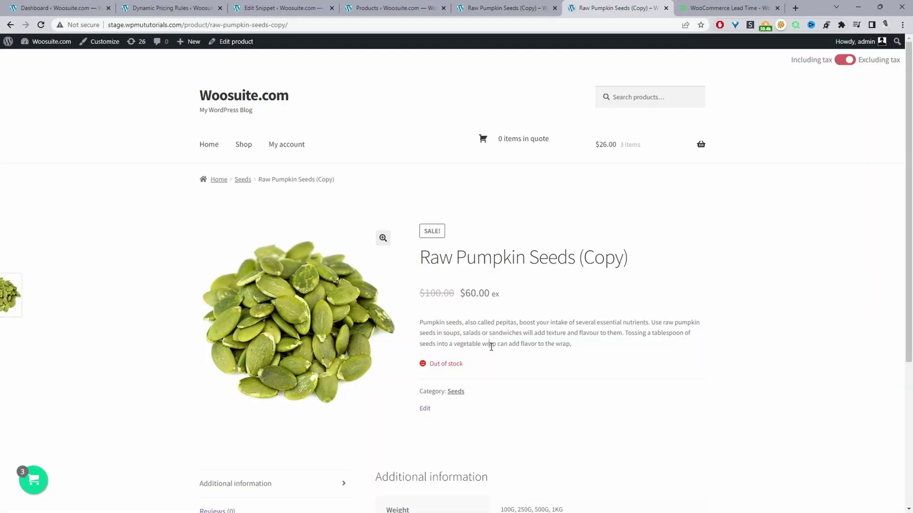
- Compare the pumpkin seeds copy's Out of stock and 'Back in stock soon' texts, then view the Lead Time plugin page
mouse_move(477, 372)
mouse_down()
mouse_move(421, 362)
mouse_move(474, 365)
mouse_up()
click(496, 369)
click(511, 8)
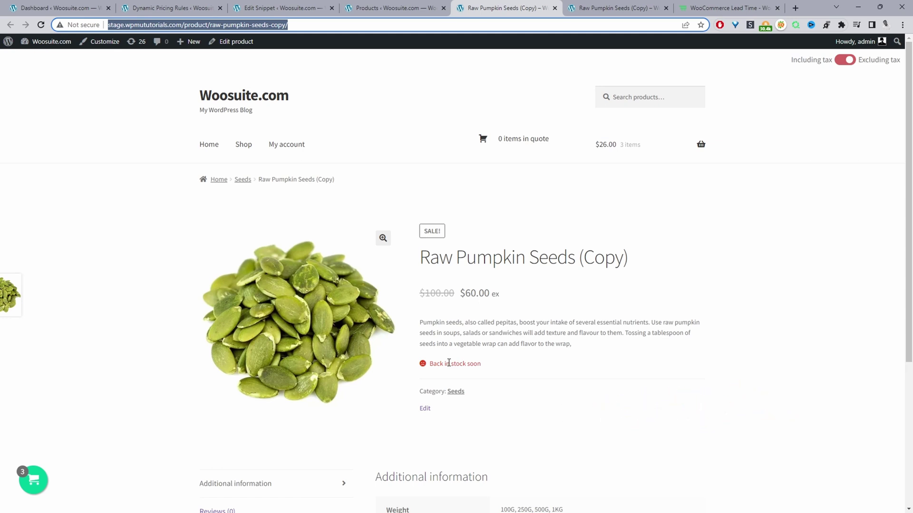
key(ctrl+Tab)
key(ctrl+Tab)
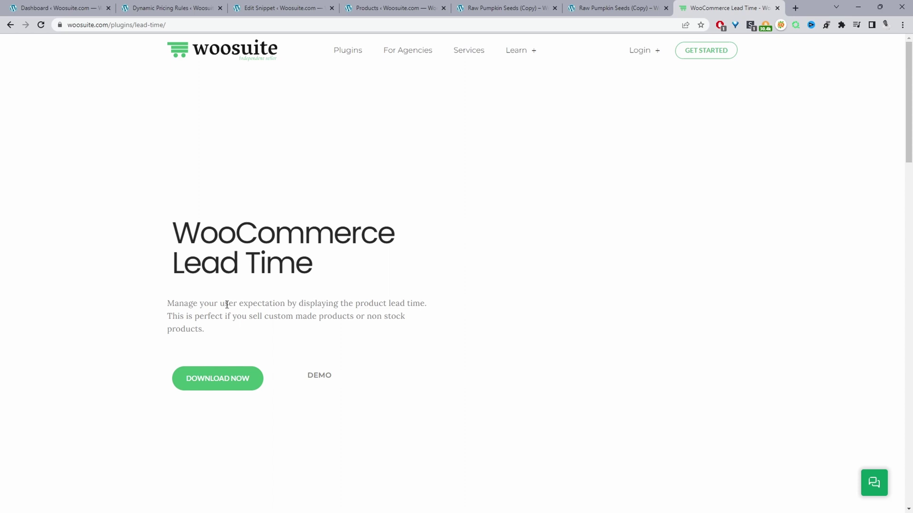
- Switch back to the WordPress admin Dashboard tab
key(ctrl+Tab)
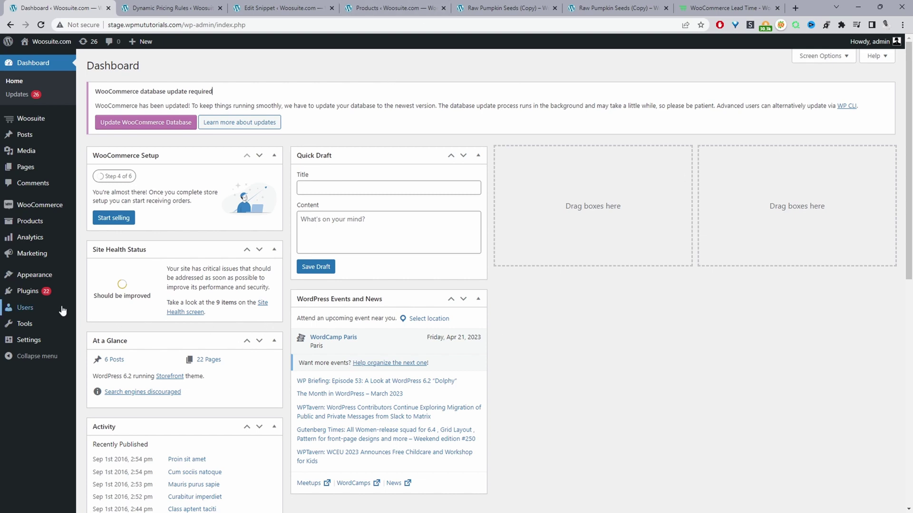
- Open Woosuite Addons in a new tab and scroll down to the enabled Lead Time card
mouse_move(52, 292)
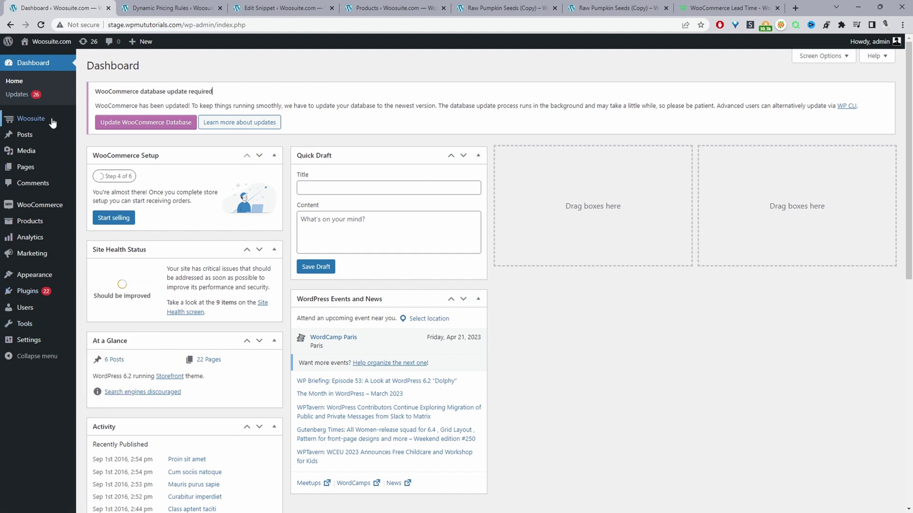
mouse_move(51, 124)
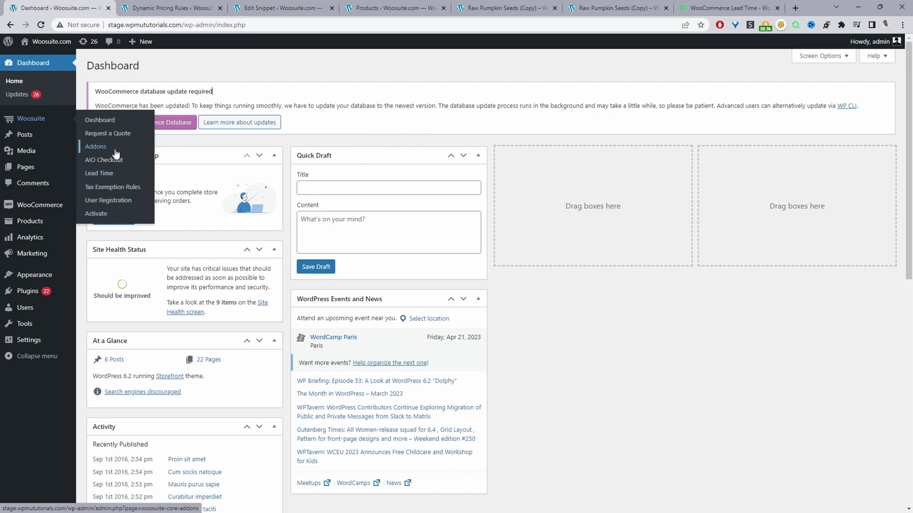
middle_click(115, 152)
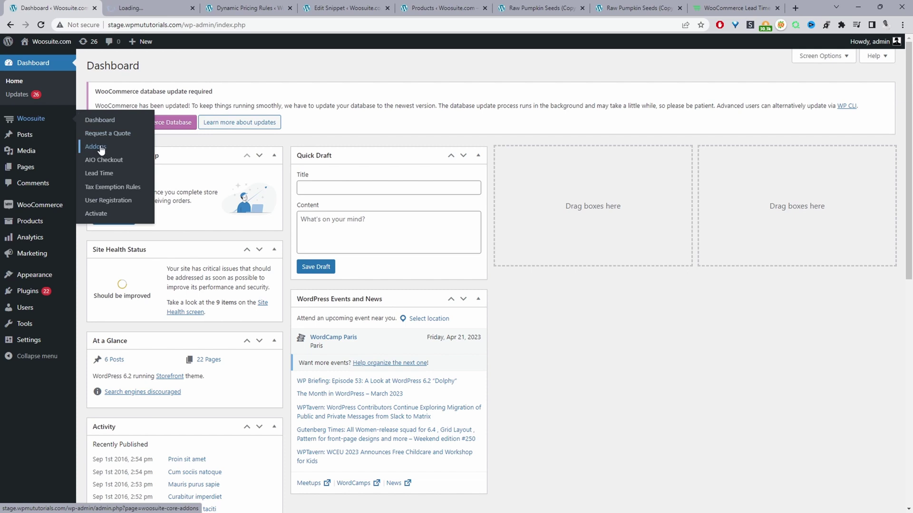
key(ctrl+Tab)
scroll(353, 223, down, 15)
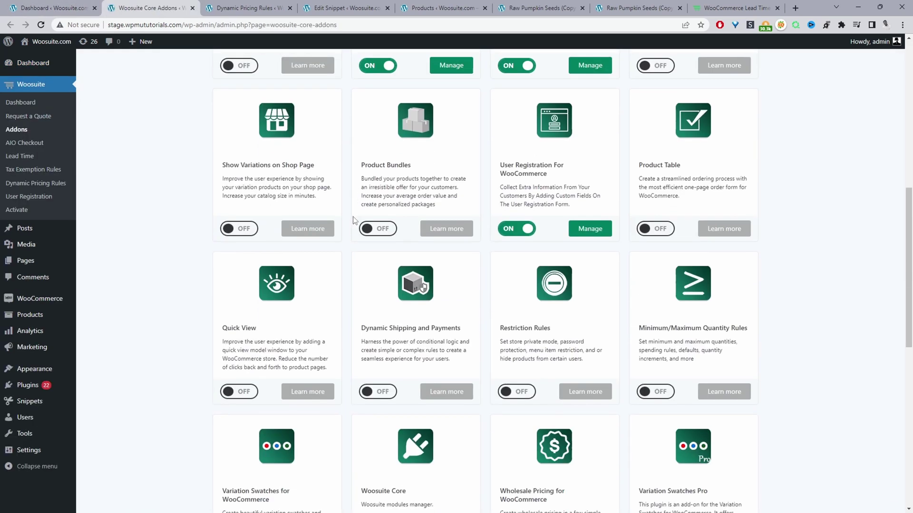
scroll(354, 220, down, 3)
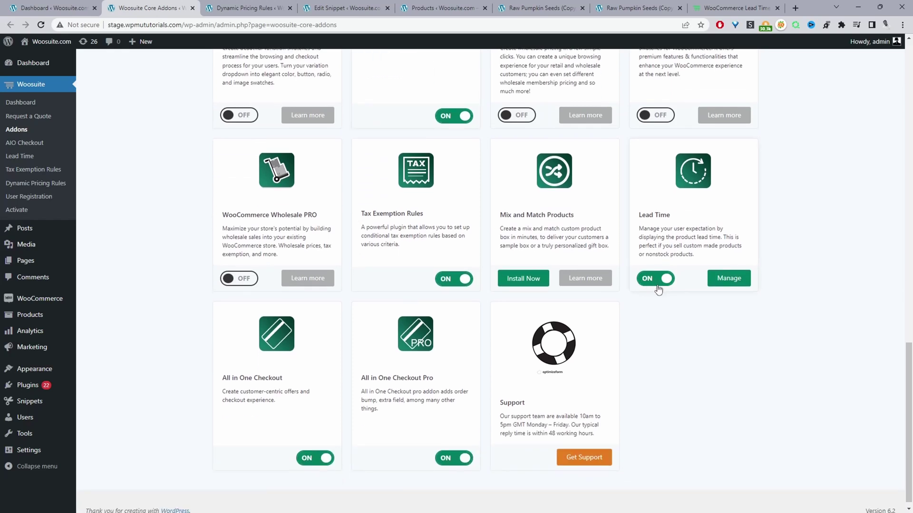
- In Lead Time settings, enable single product pages and out-of-stock products, with prefix 'Delivery in'
click(726, 283)
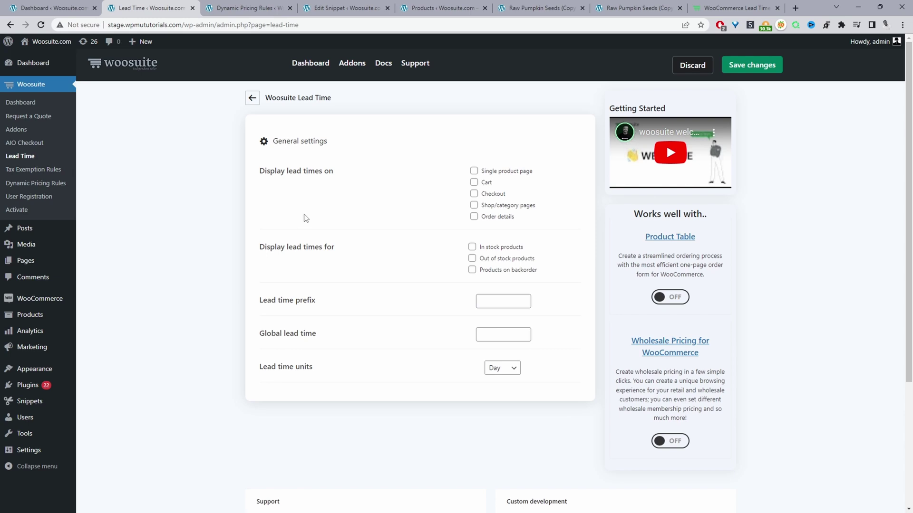
click(479, 173)
click(472, 259)
click(505, 301)
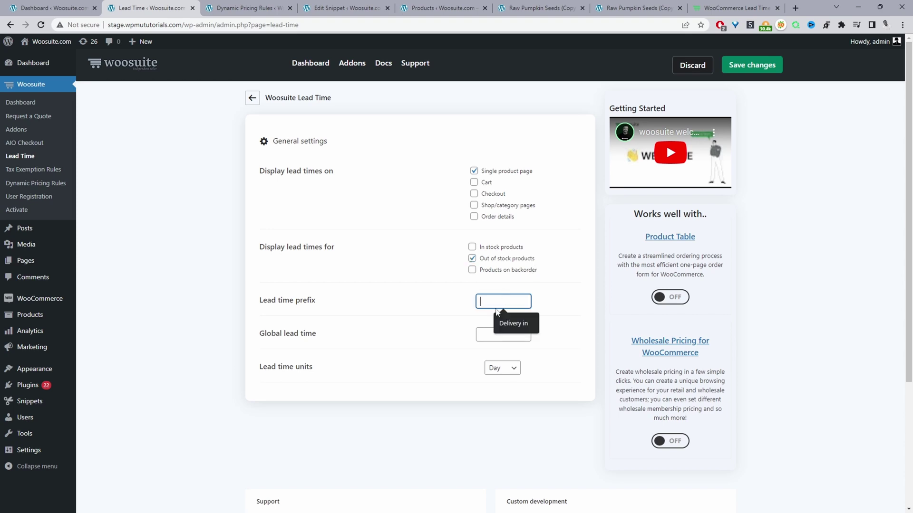
text(Delivery in)
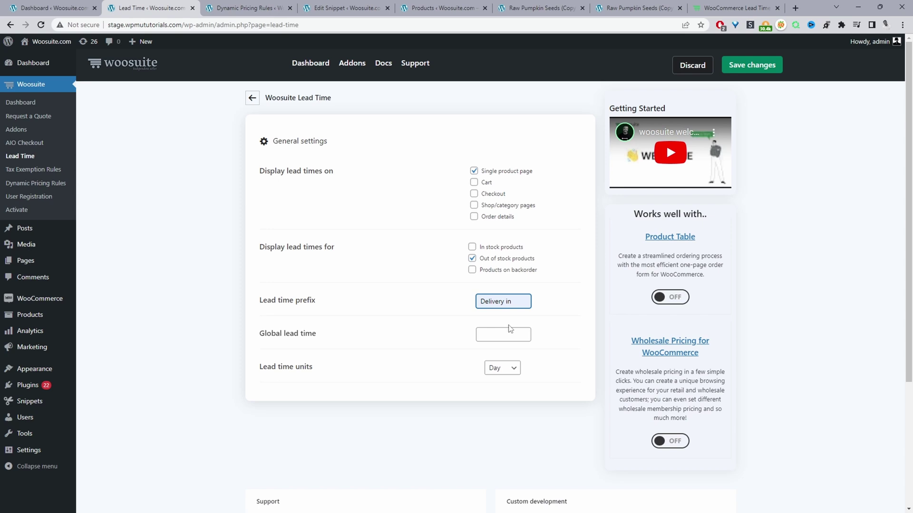
- Set the global lead time to 20 days, save the settings, and go to the pumpkin seeds page
click(505, 332)
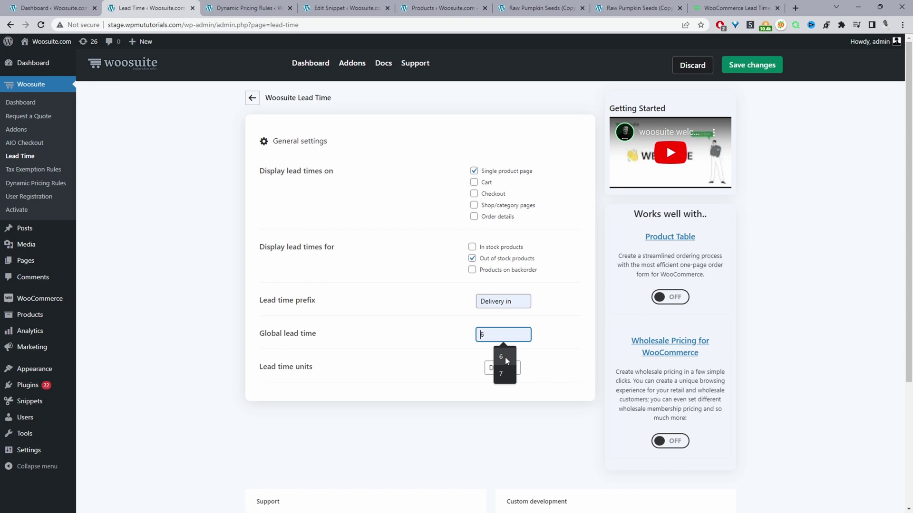
click(505, 356)
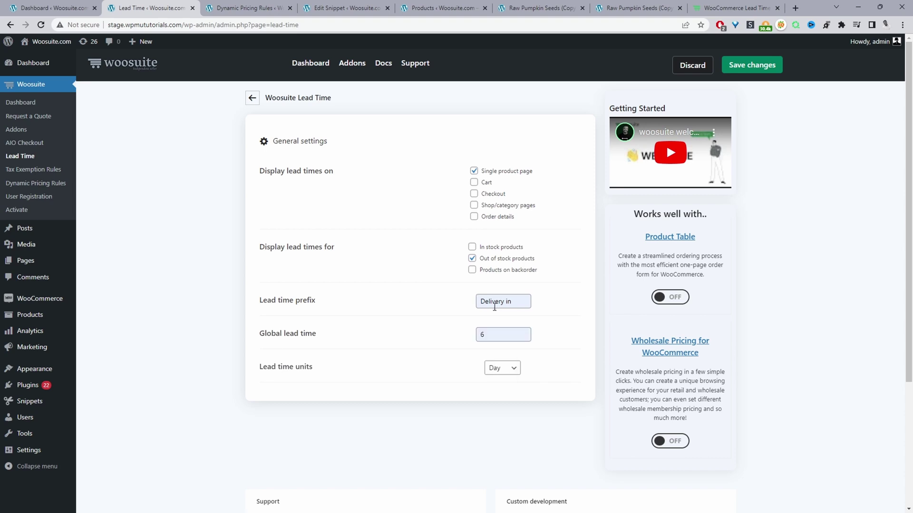
drag(489, 334, 452, 342)
text(20)
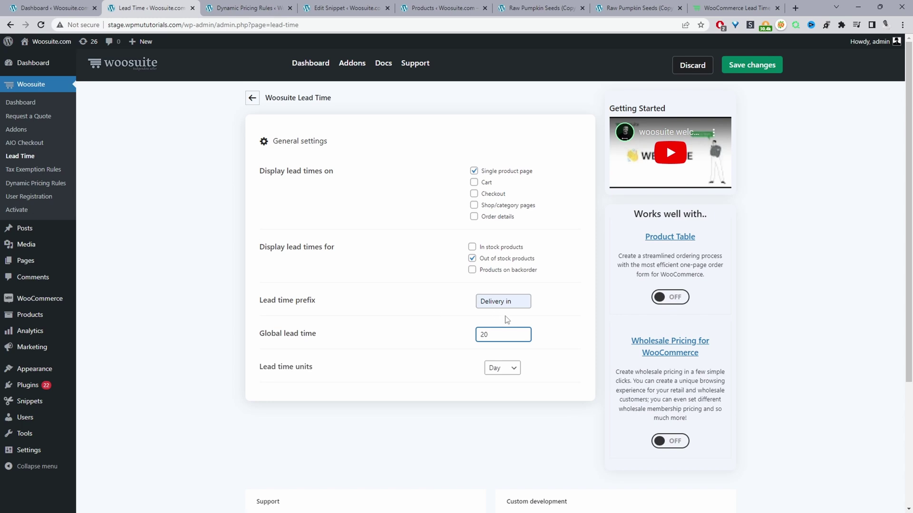
click(497, 375)
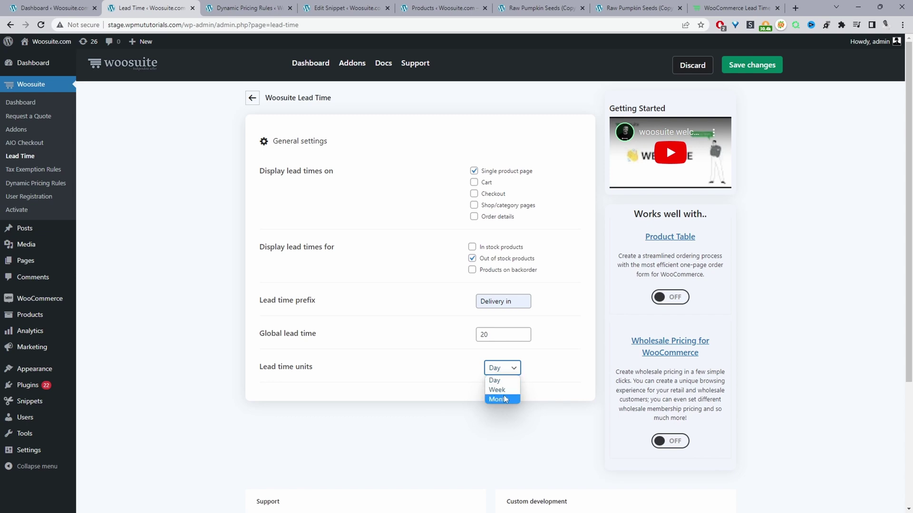
click(568, 338)
key(shift+Tab)
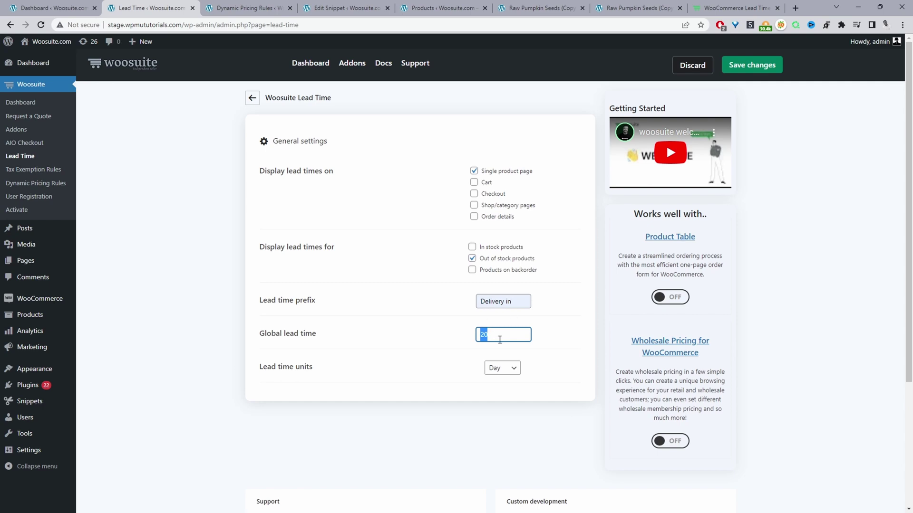
click(755, 66)
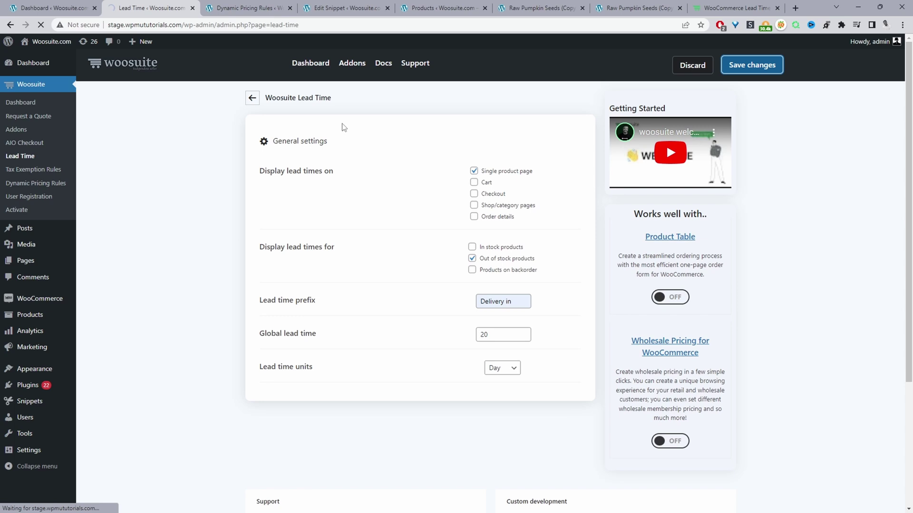
click(637, 7)
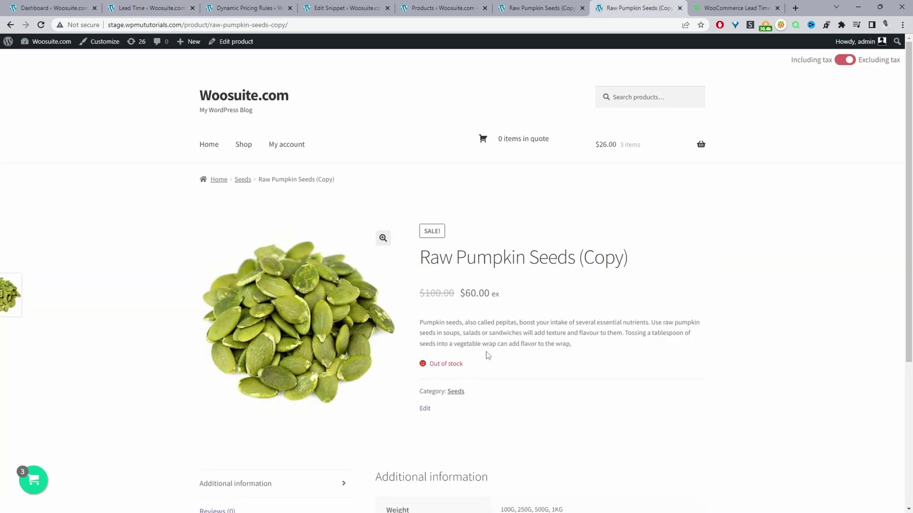
- Reload the pumpkin seeds page to confirm 'Delivery in 20 days', browse the Seeds category, then return to settings
click(40, 25)
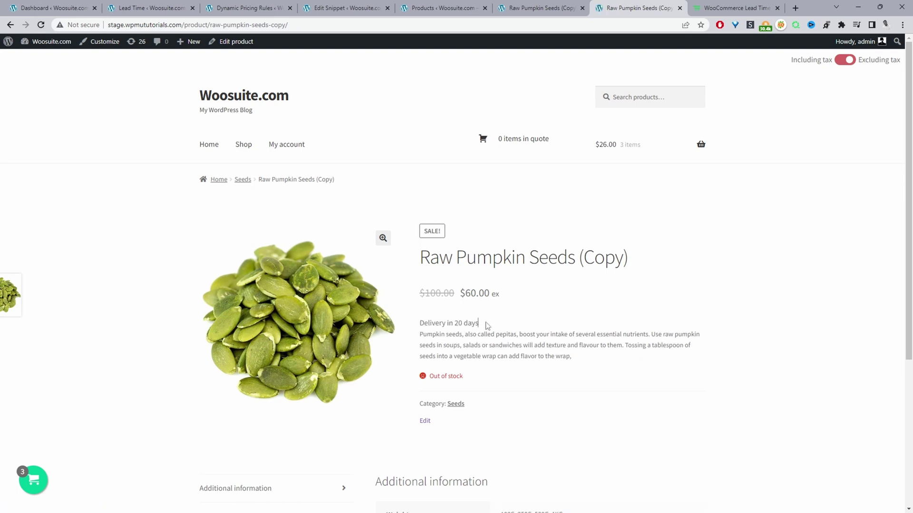
drag(487, 326, 421, 325)
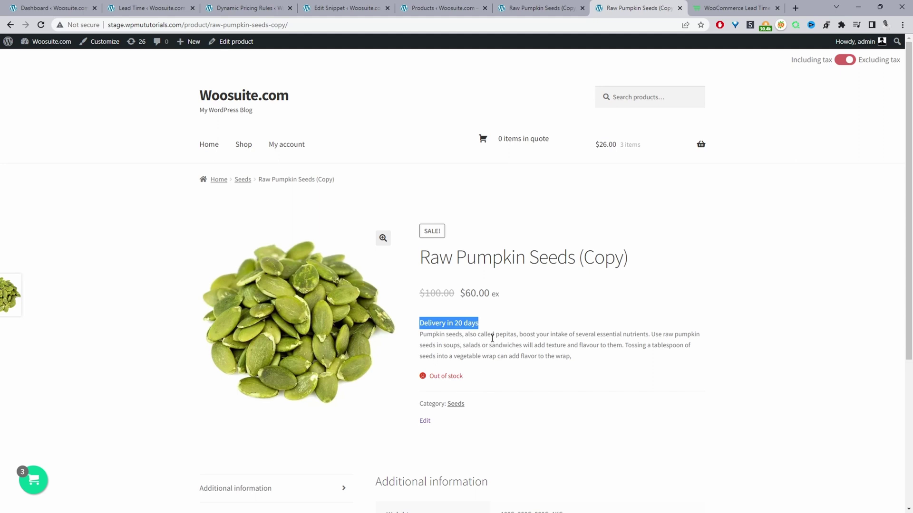
click(243, 184)
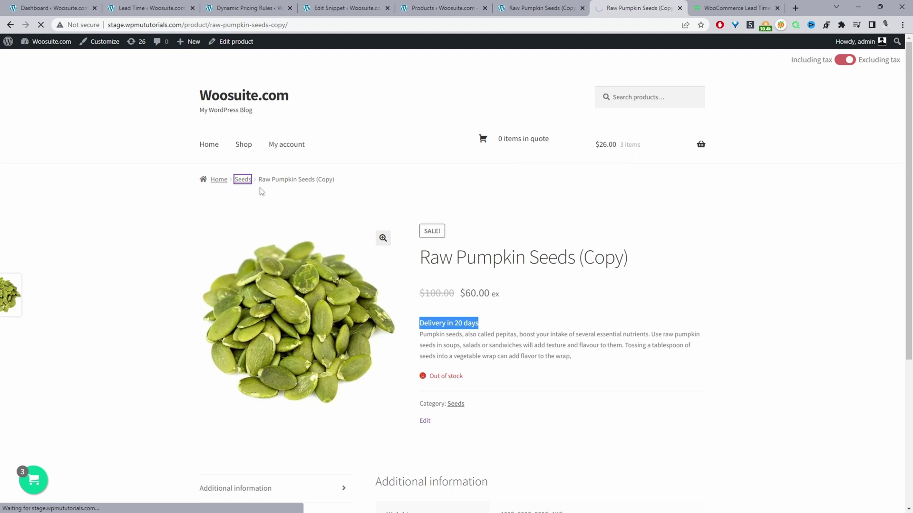
scroll(405, 273, down, 5)
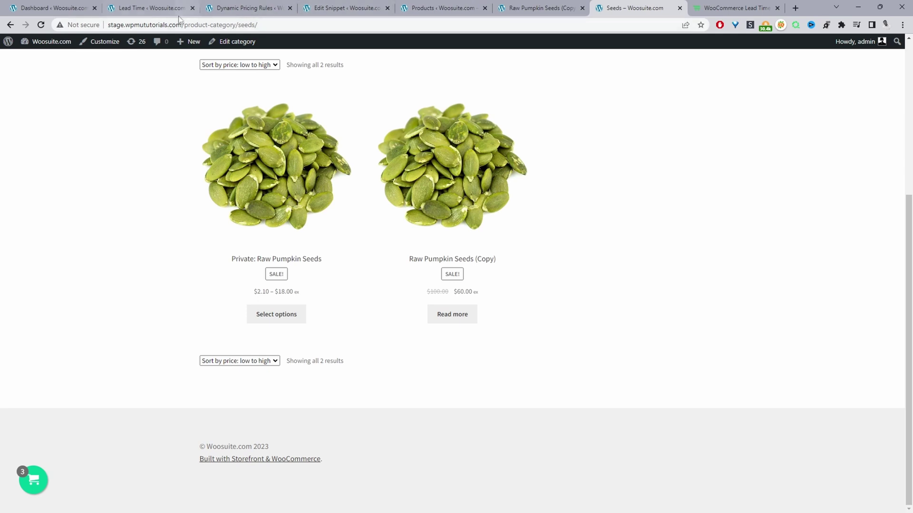
click(119, 6)
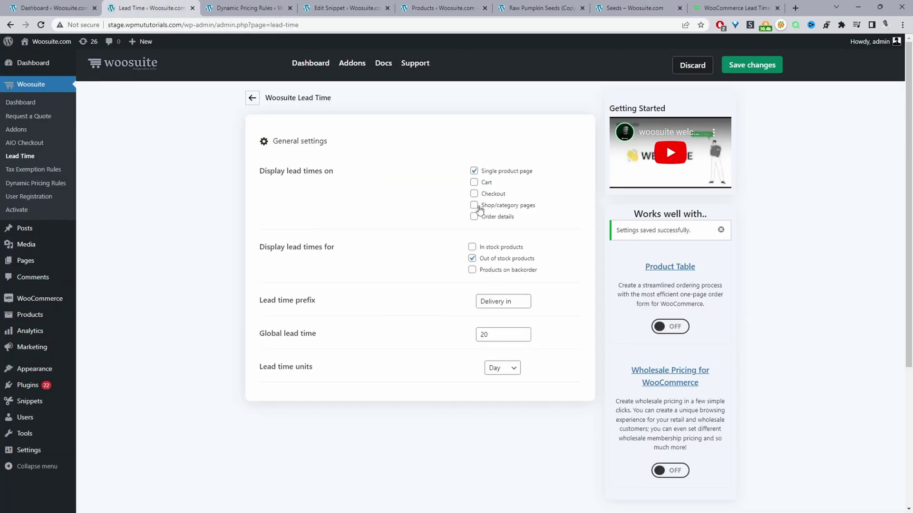
- Also display lead times on shop/category pages and in order details, and save the changes
click(481, 207)
click(474, 217)
click(745, 71)
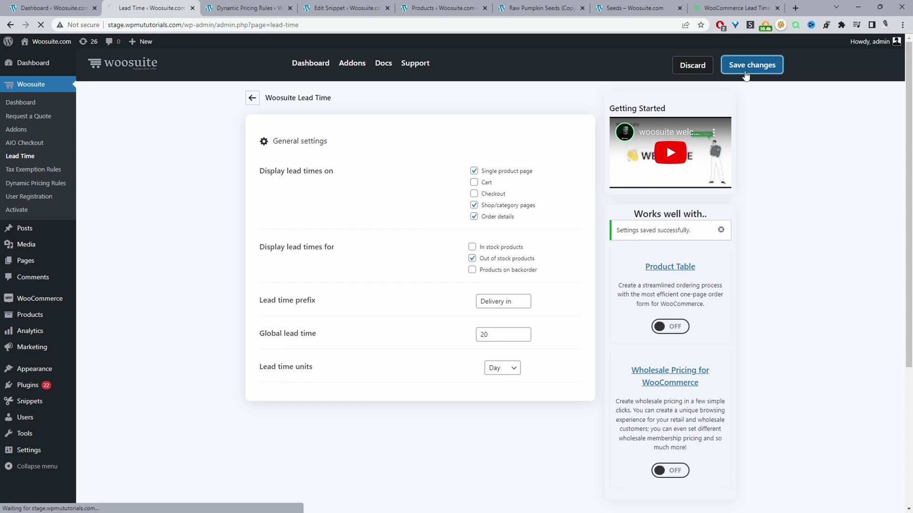
- Reload the Seeds listing to see 'Delivery in 20 days' and open Raw Pumpkin Seeds (Copy)
click(635, 8)
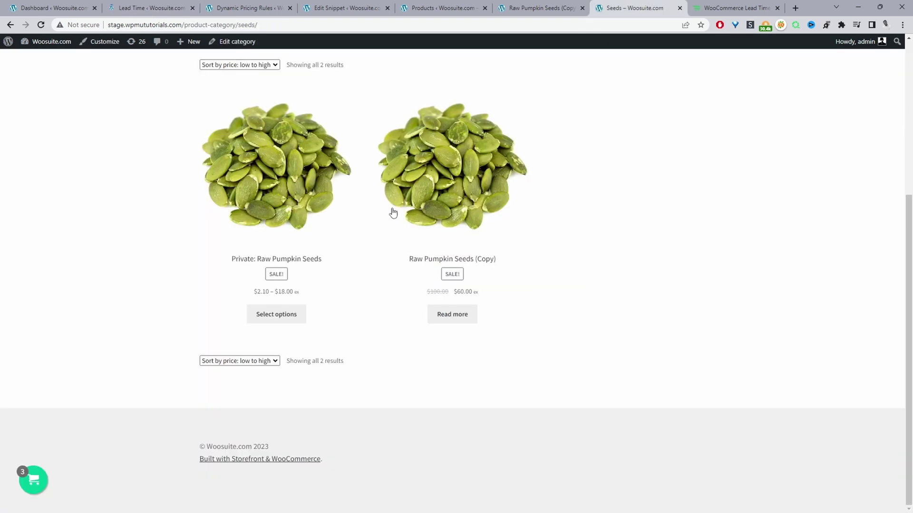
click(40, 25)
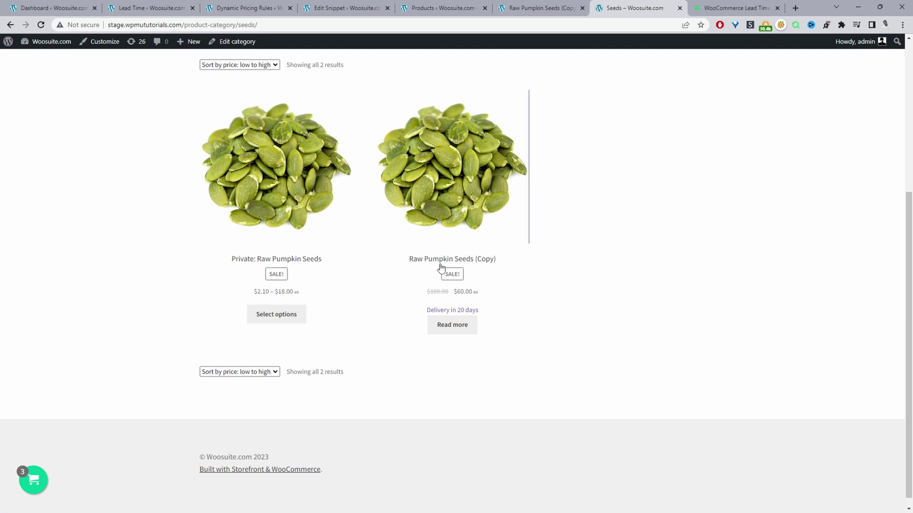
click(424, 262)
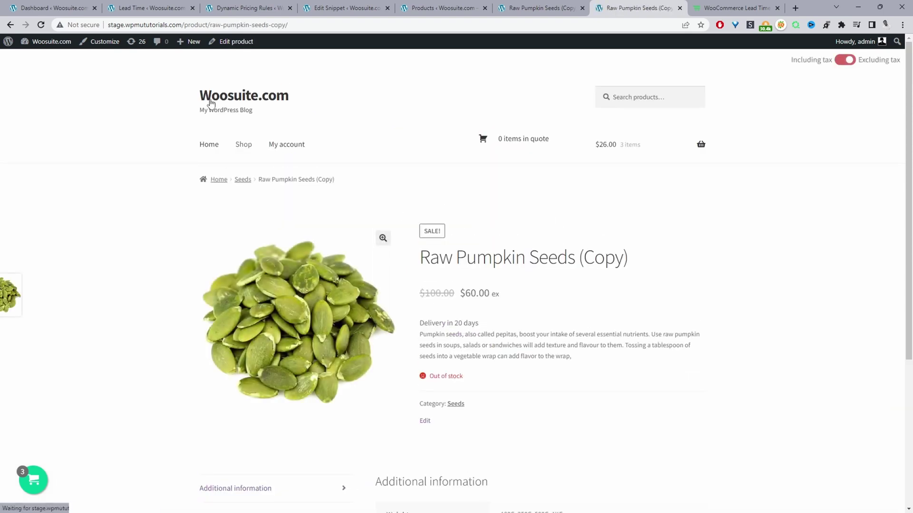
- Edit Raw Pumpkin Seeds (Copy) to use prefix 'ready in' and a 30-day lead time, then Update
click(229, 43)
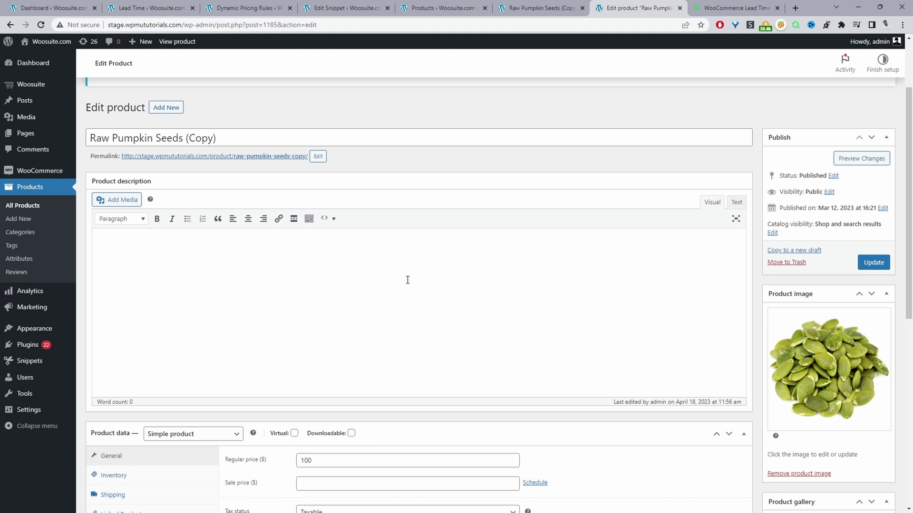
scroll(228, 350, down, 1)
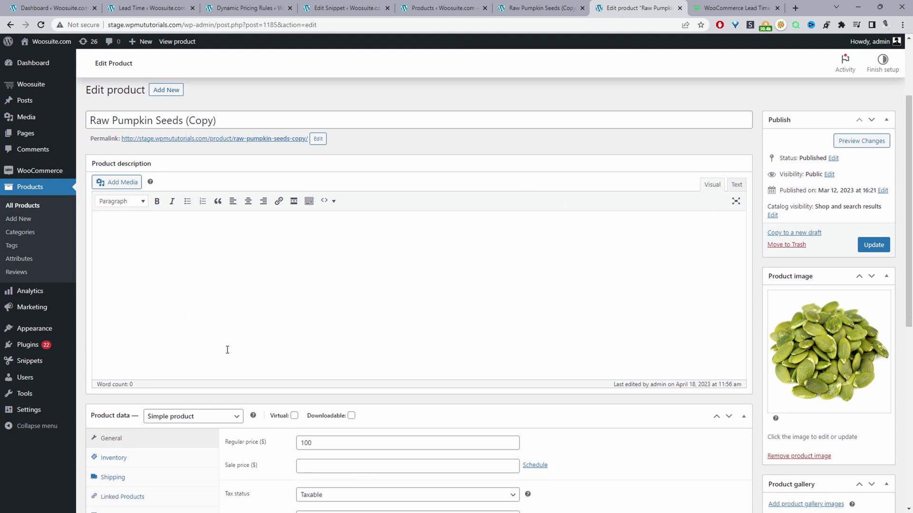
scroll(227, 350, down, 5)
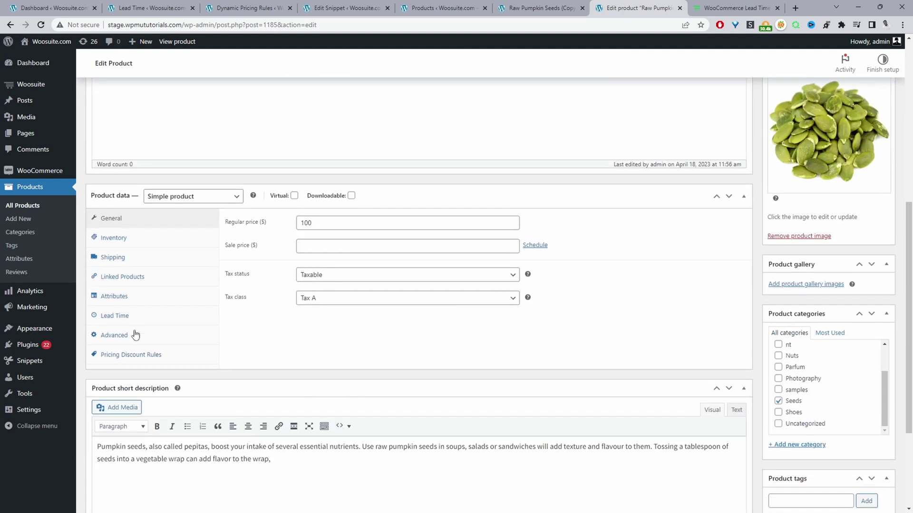
click(106, 321)
click(325, 219)
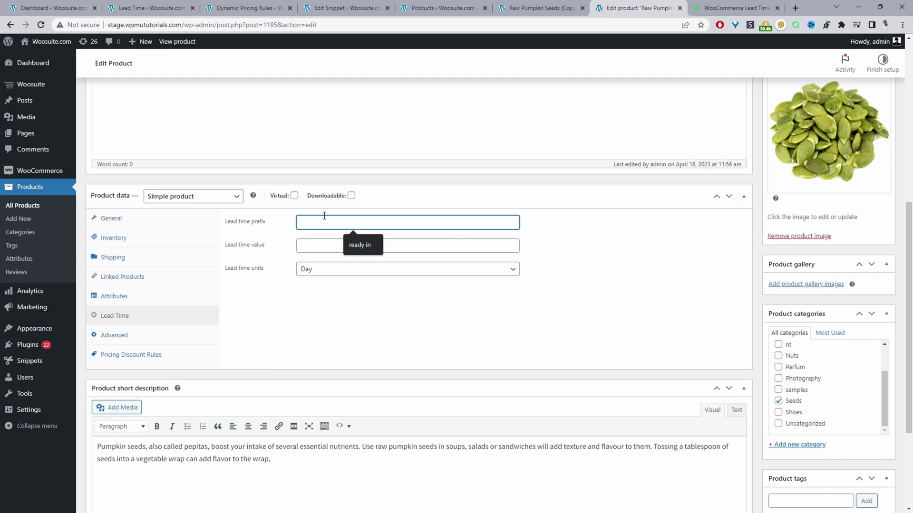
click(357, 247)
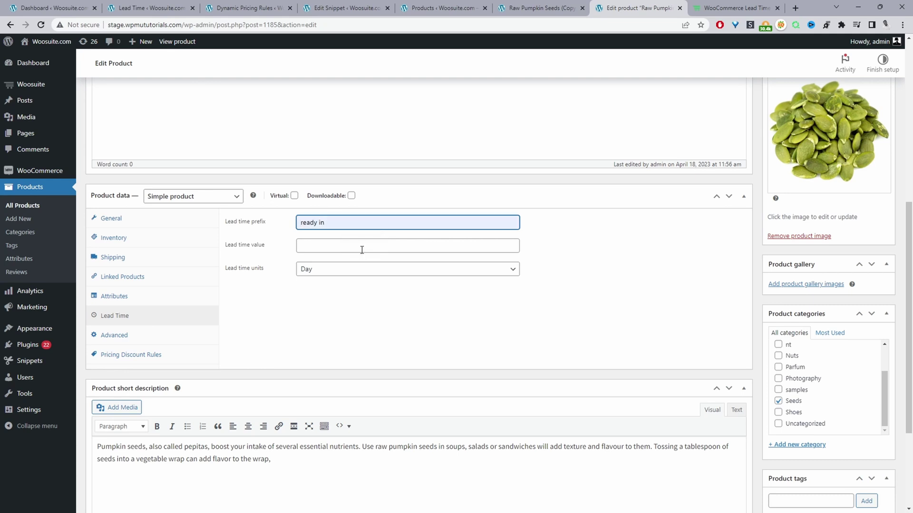
click(313, 245)
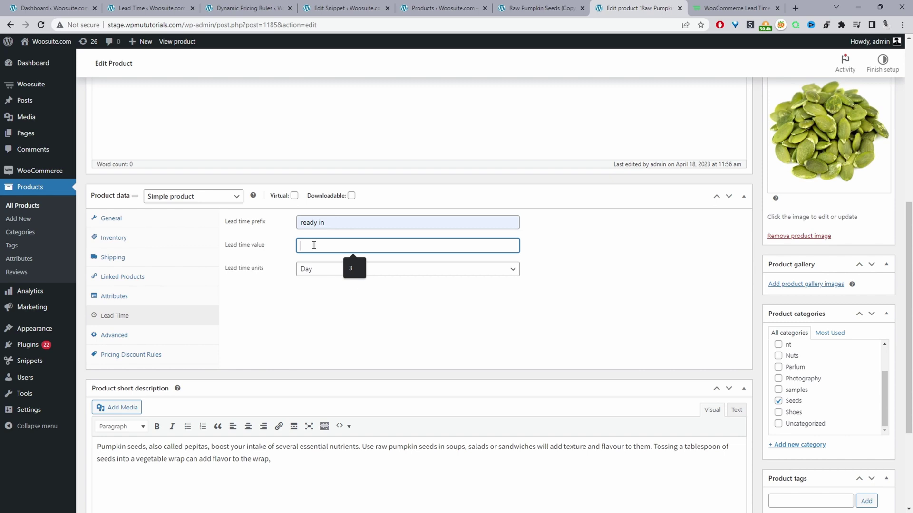
text(30)
click(595, 264)
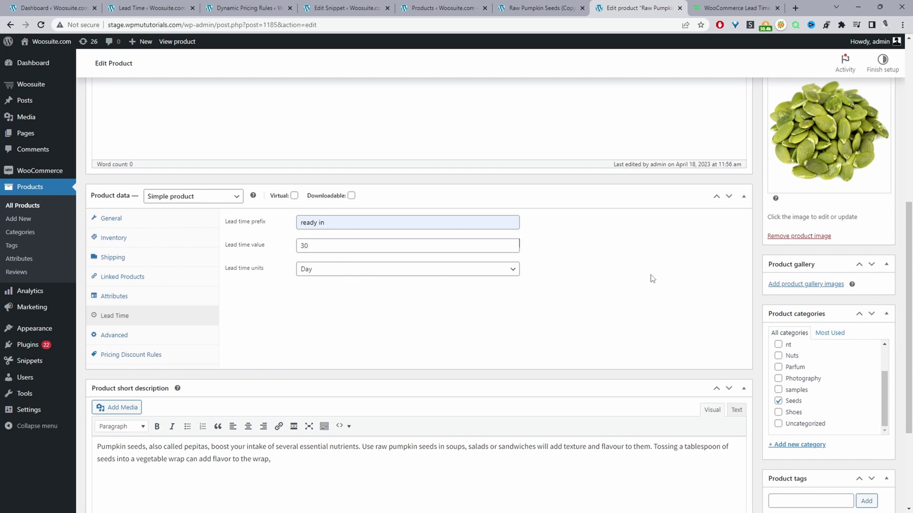
scroll(761, 261, up, 5)
click(870, 264)
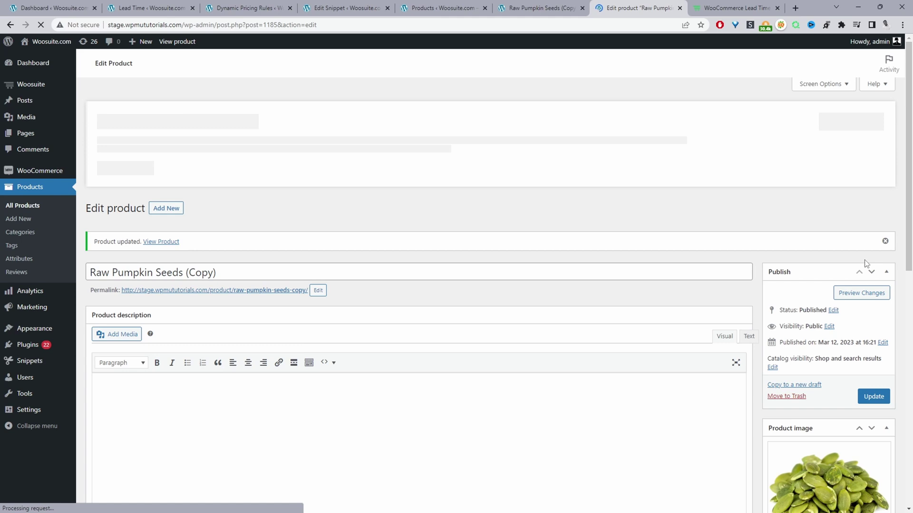
- View the product to confirm 'ready in 30 days', check the Seeds category, then return to the Dashboard
click(177, 41)
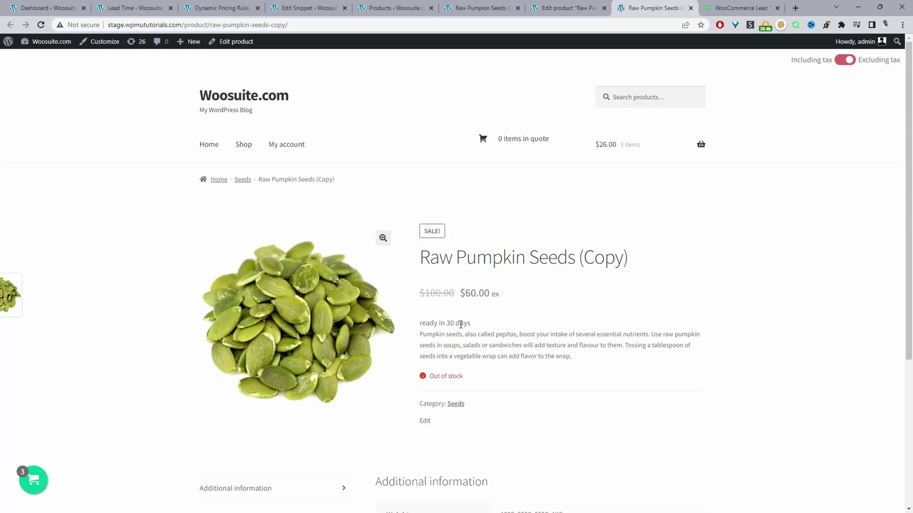
drag(463, 323, 426, 319)
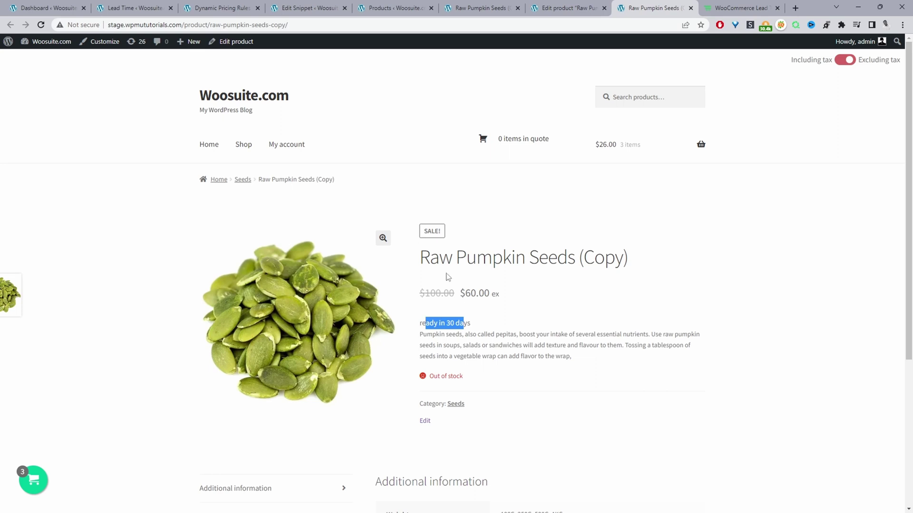
click(243, 184)
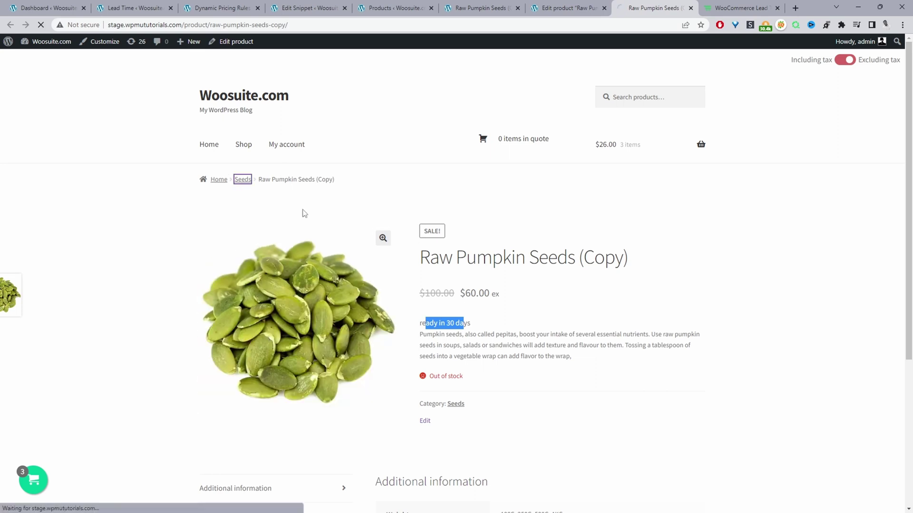
scroll(430, 358, down, 4)
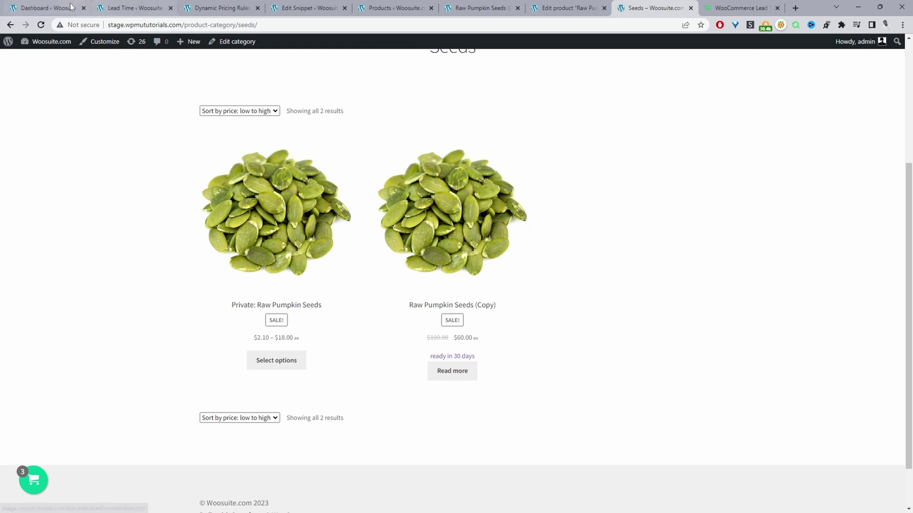
click(50, 8)
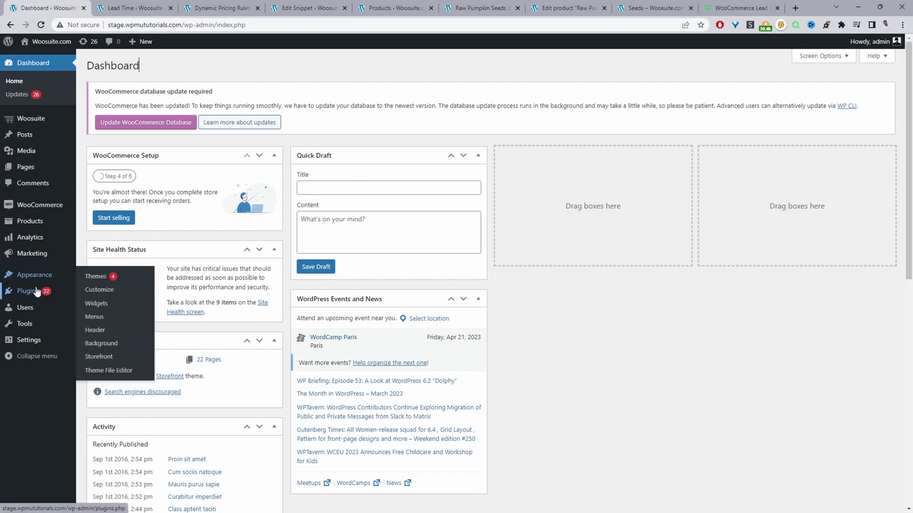
- Switch to the Edit Snippet tab for the 'out of stock' availability-text snippet
mouse_move(44, 296)
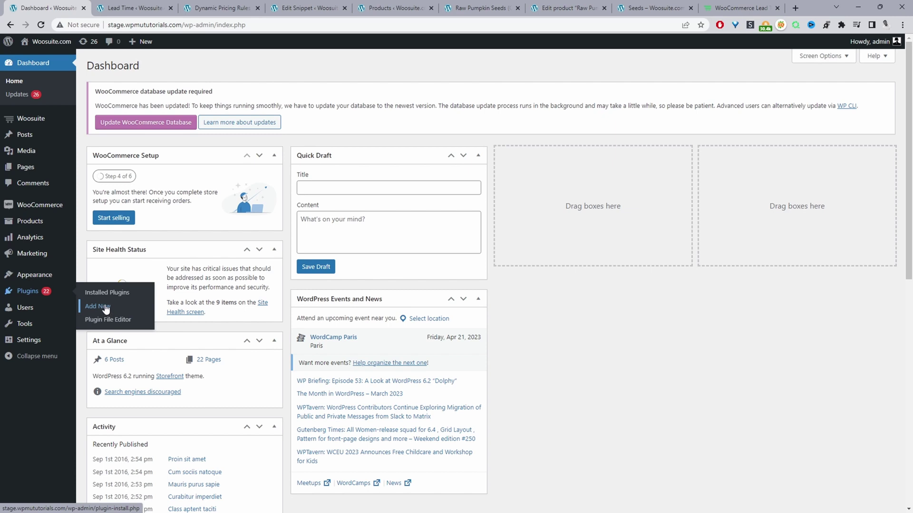
scroll(40, 266, down, 5)
mouse_move(29, 309)
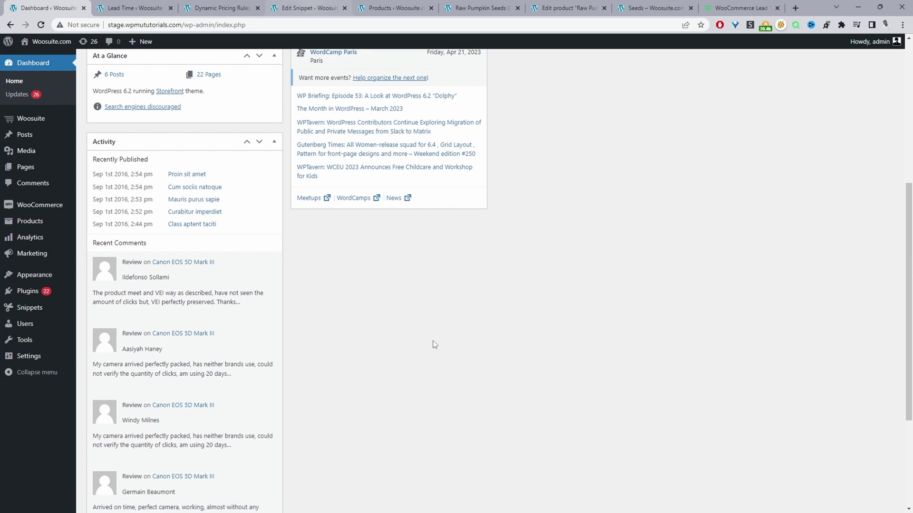
click(310, 8)
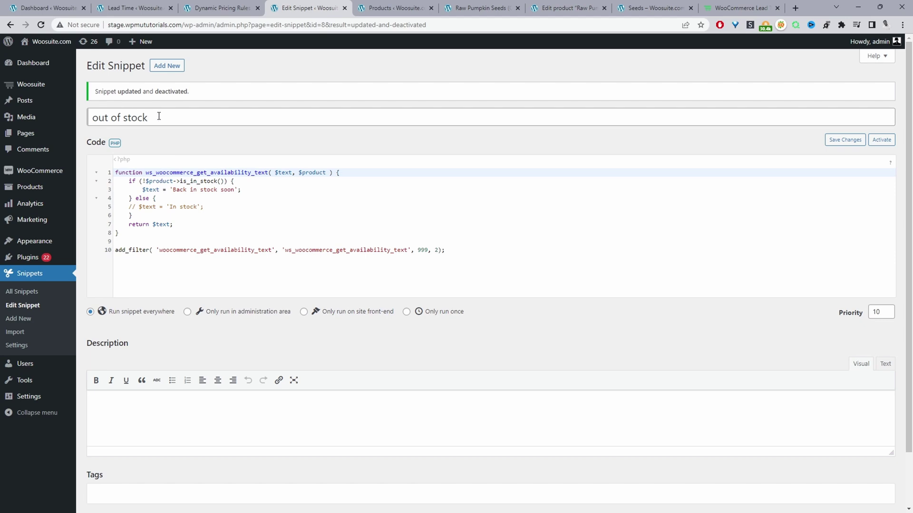
drag(157, 117, 84, 117)
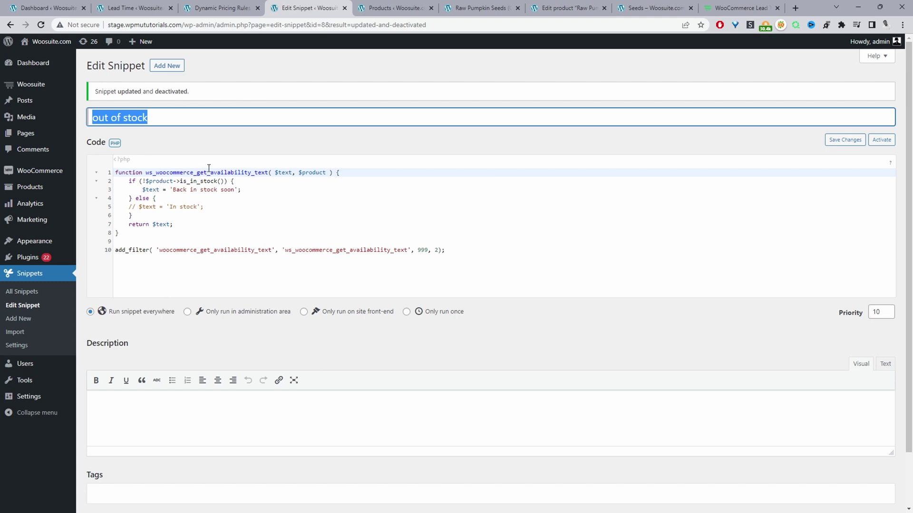
drag(116, 172, 286, 191)
click(278, 200)
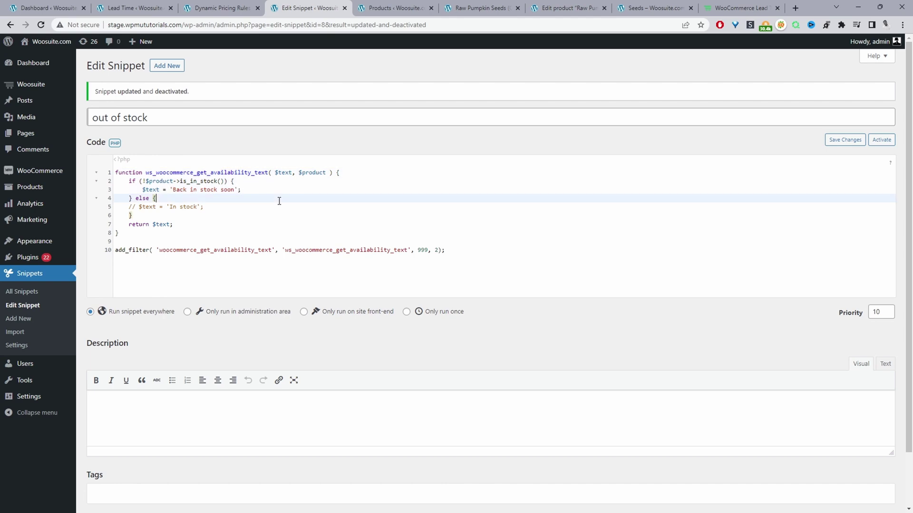